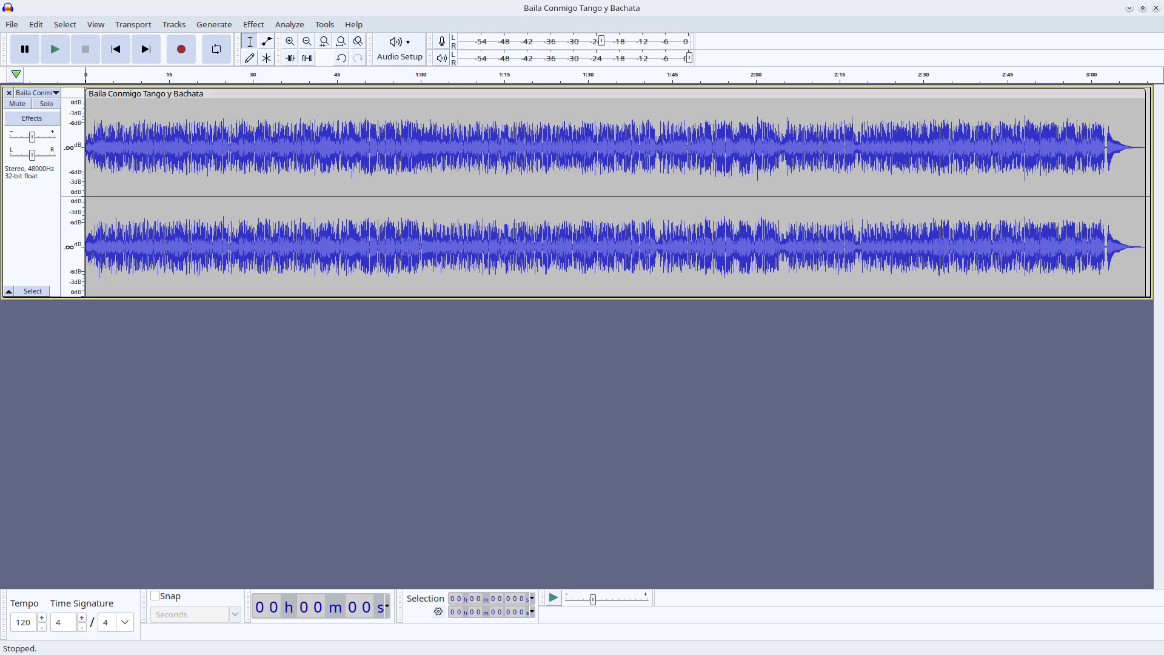
Fit the stereo track vertically so it fills the window height.
key(ctrl+shift+f)
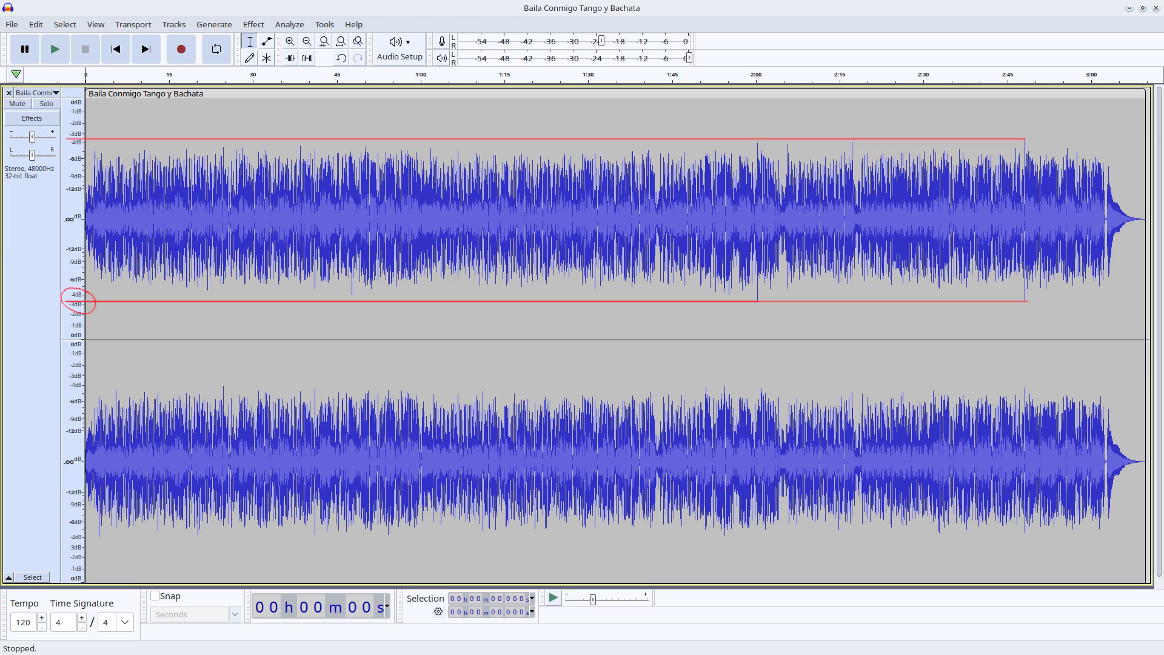
Select the whole song and measure its peak amplitude: -3.32 dB left, -4.06 dB right.
key(ctrl+a)
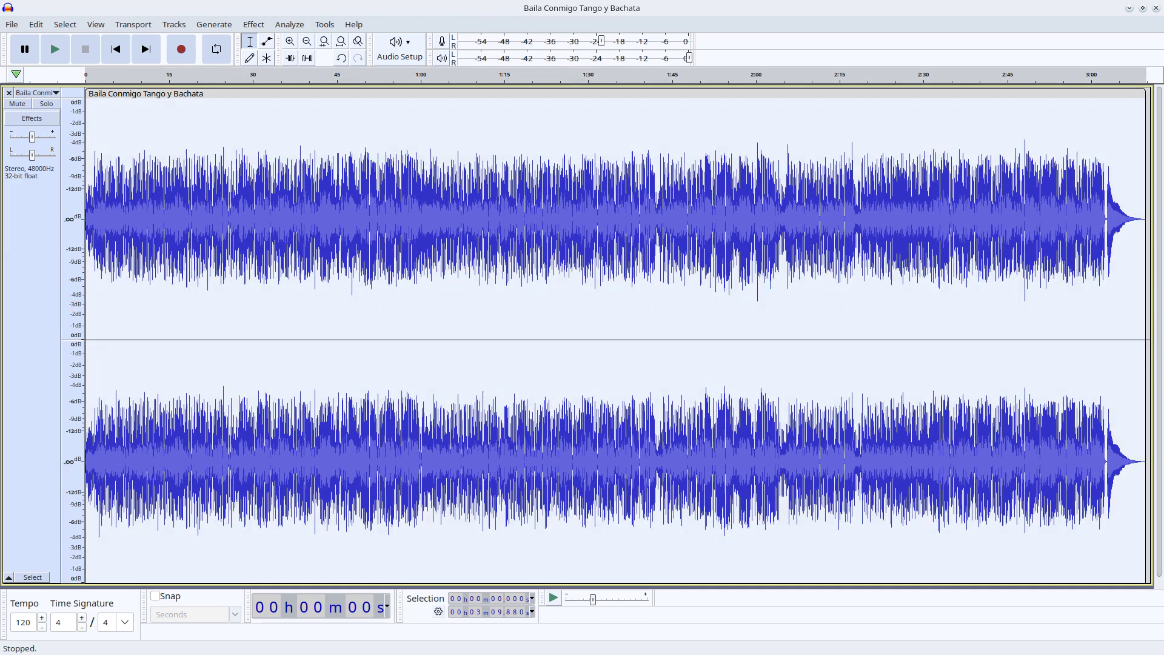
key(alt+a)
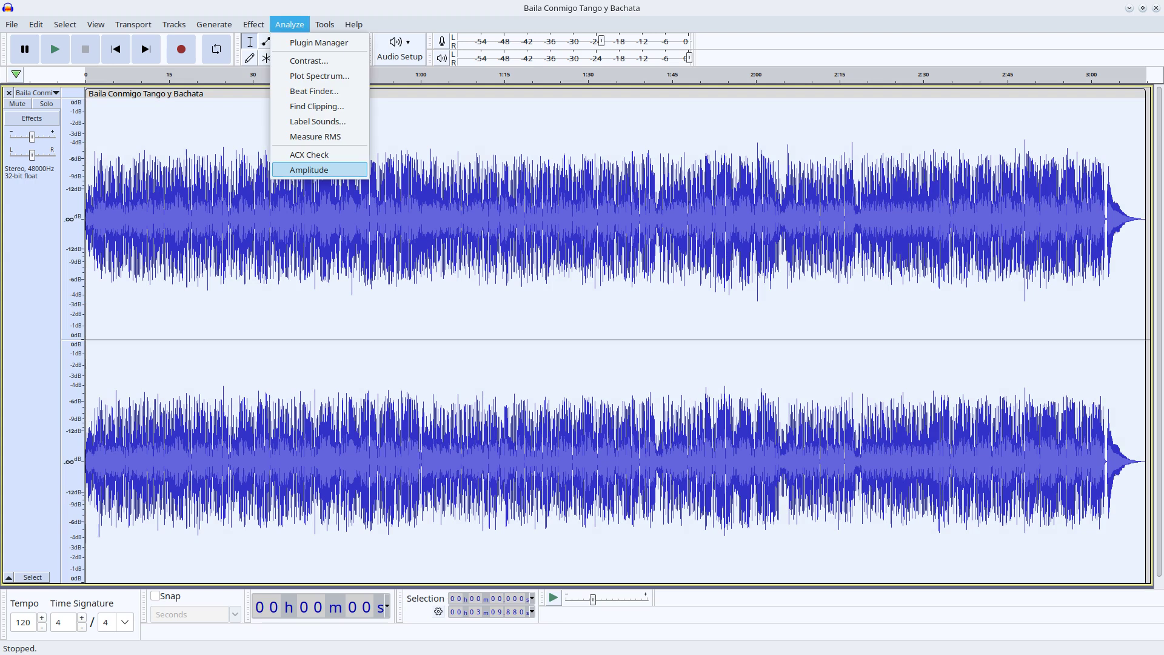
key(Return)
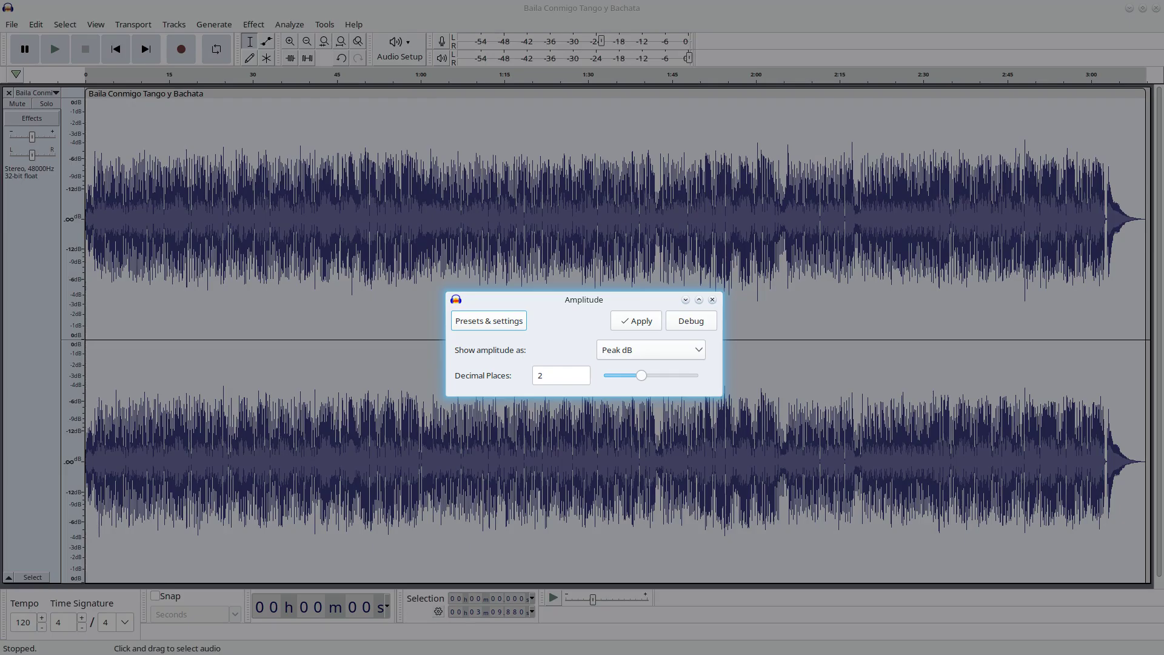
key(Return)
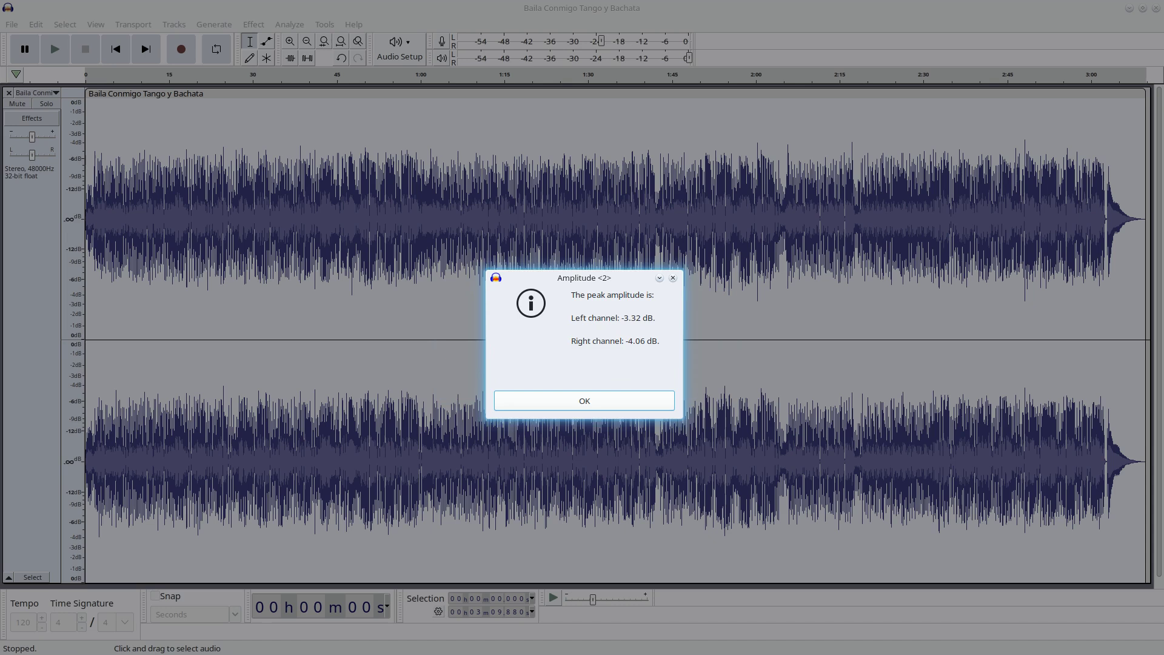
Record 'Peak Amplitude: -3.32db' in the notes and close the Amplitude result.
key(alt+Tab)
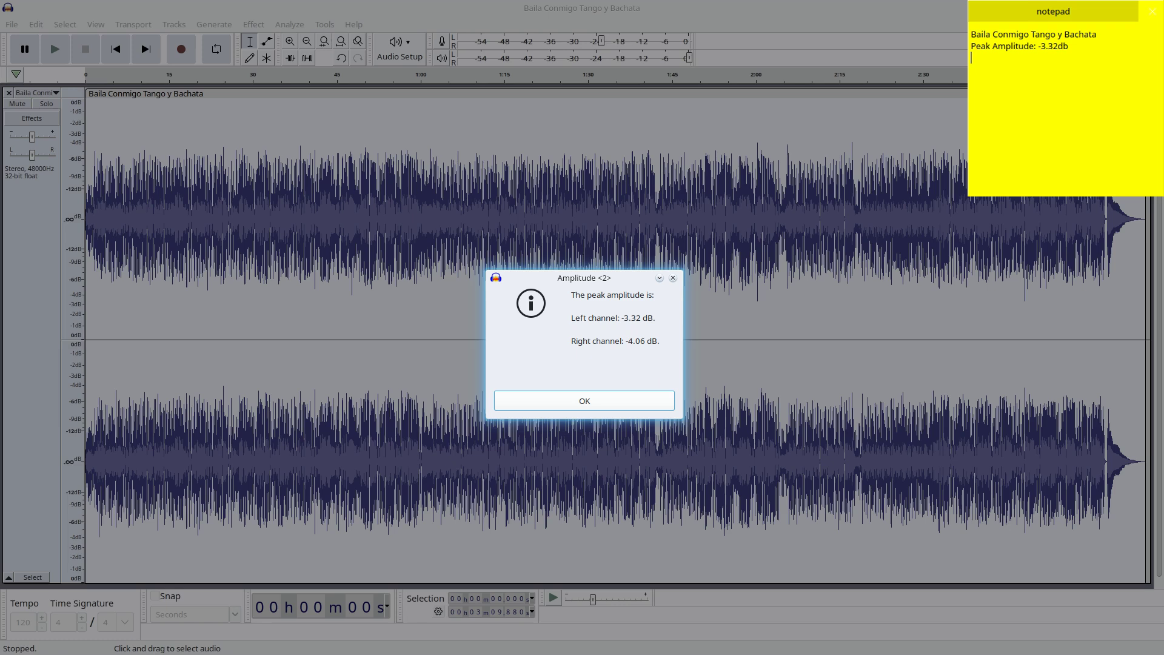
key(Return)
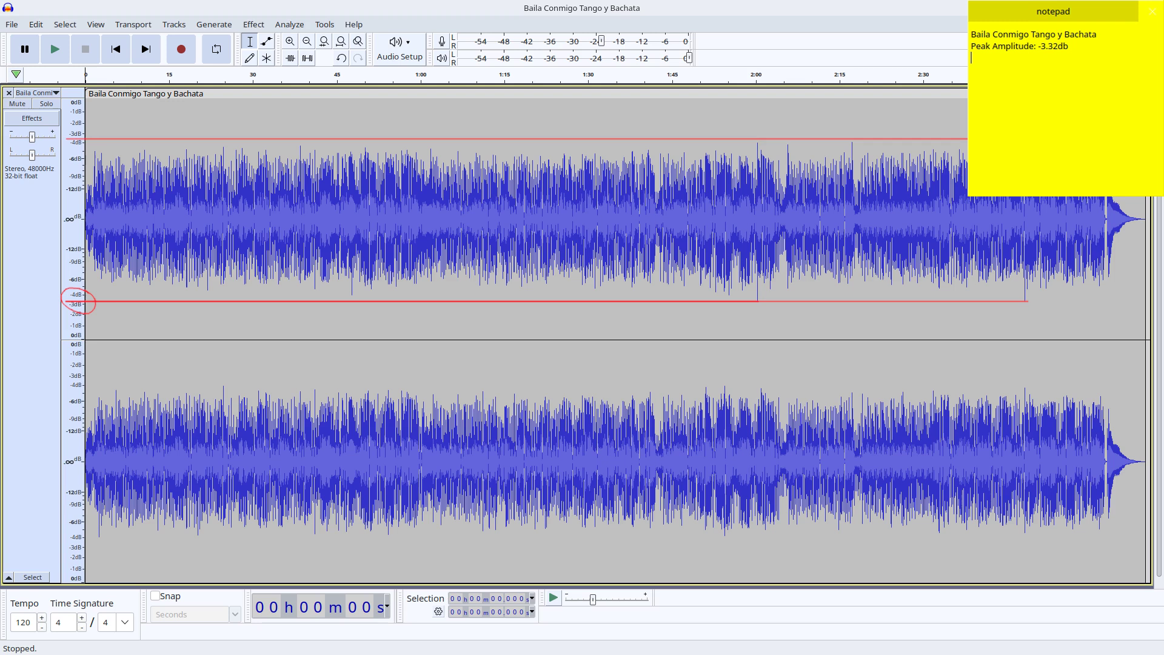
Normalize the entire song to a -0.6 dB peak with DC offset removed.
key(ctrl+a)
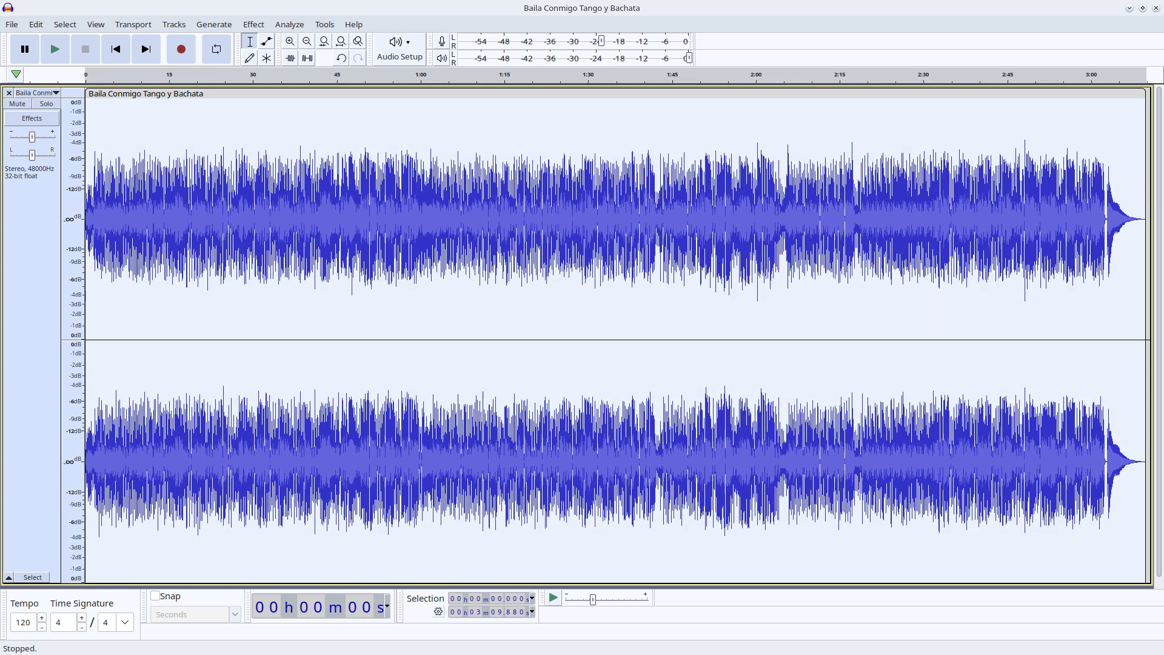
key(alt+c)
key(Down)
key(Down)
key(Right)
key(Down)
key(Down)
key(Down)
key(Down)
key(Down)
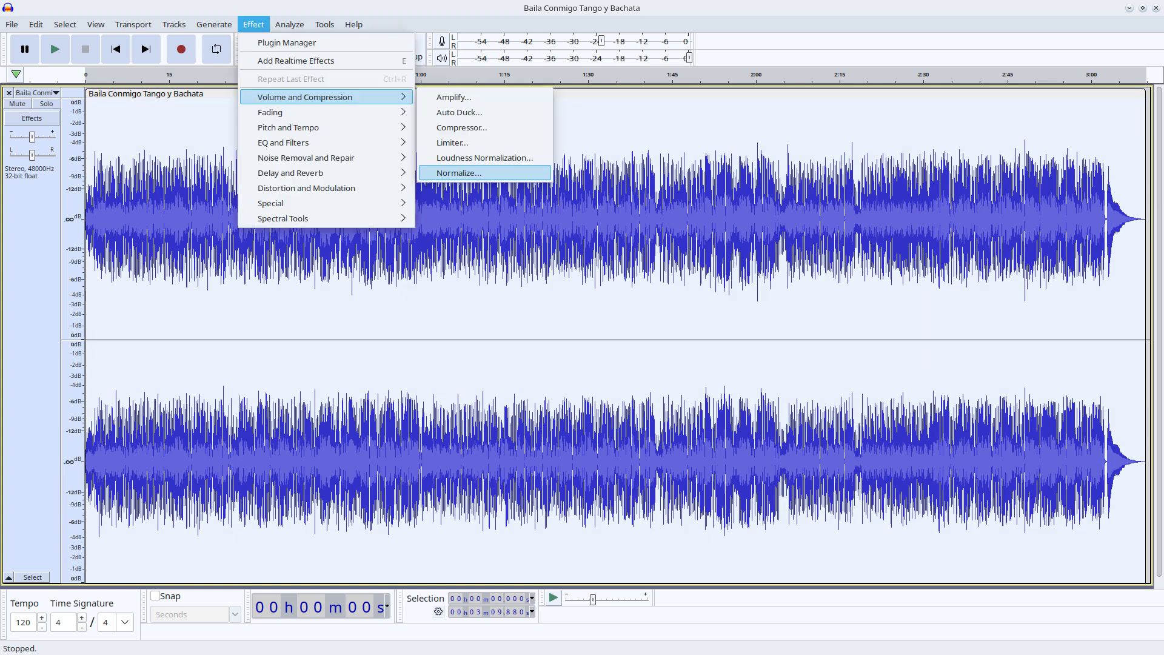
key(Return)
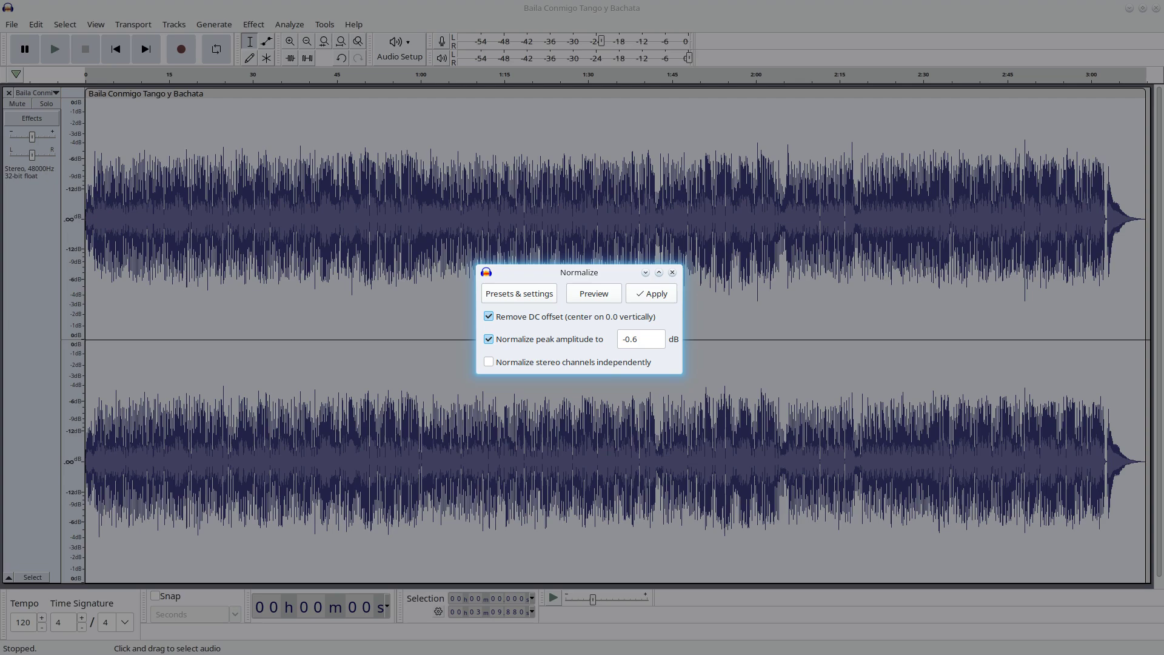
key(Return)
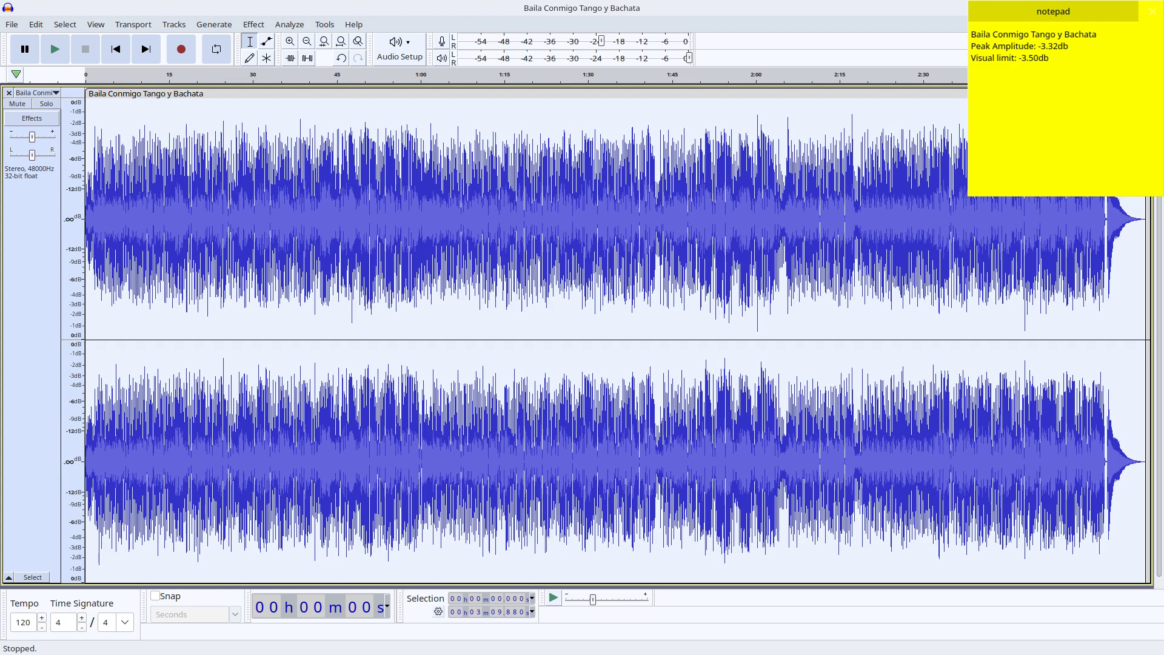
Set up the Limiter with Hard Limit type and a -3.50 dB limit.
key(alt+c)
key(Down)
key(Down)
key(Down)
key(Right)
key(Down)
key(Down)
key(Down)
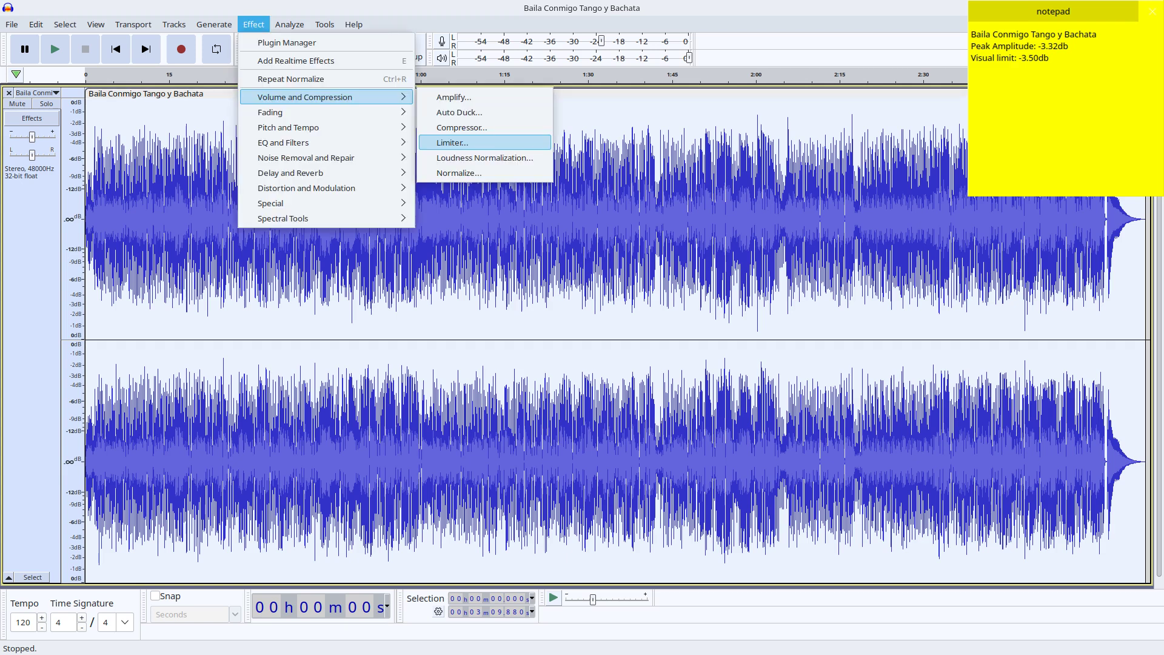
key(Return)
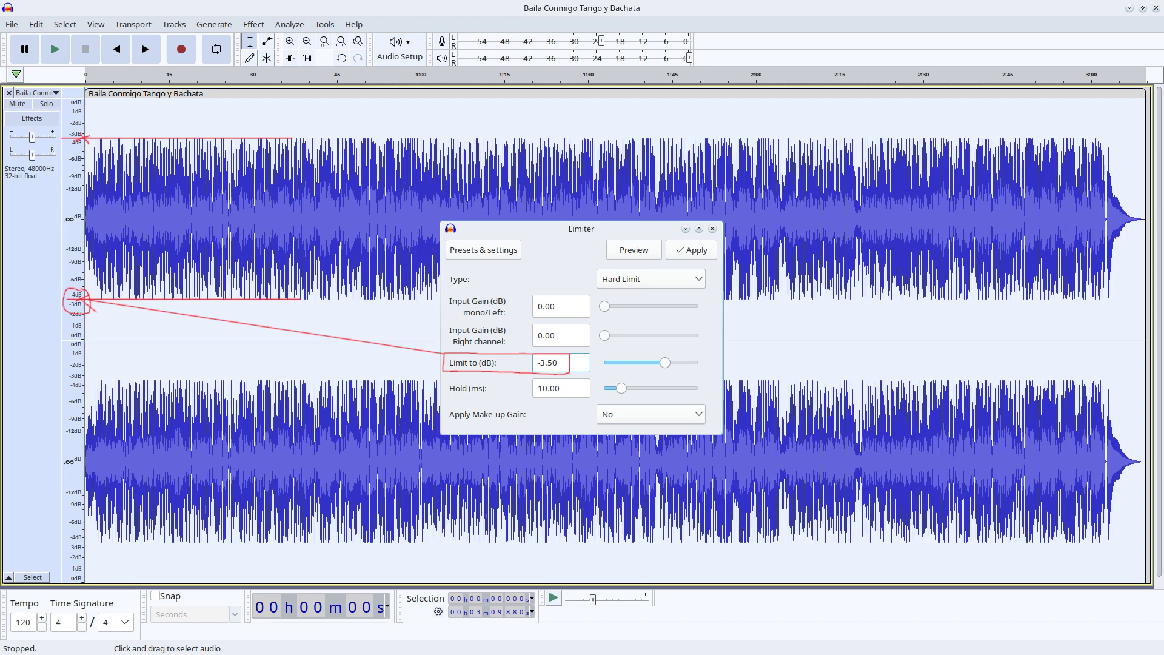
Apply the -3.50 dB hard limit, then play and stop the limited song.
key(Return)
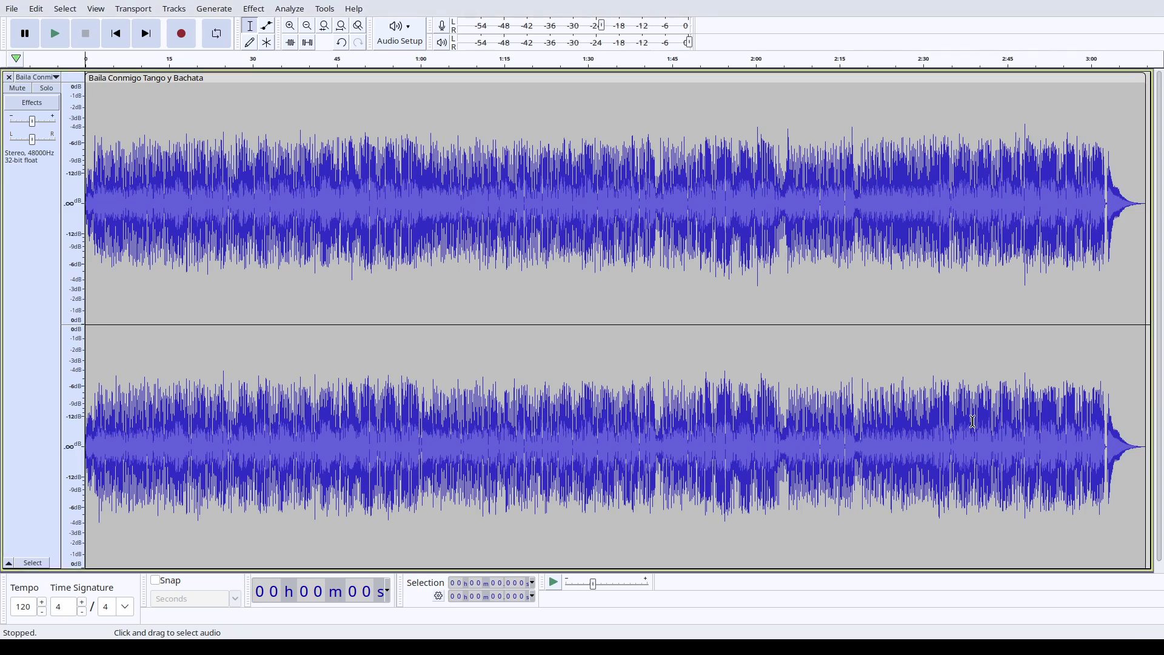
key(space)
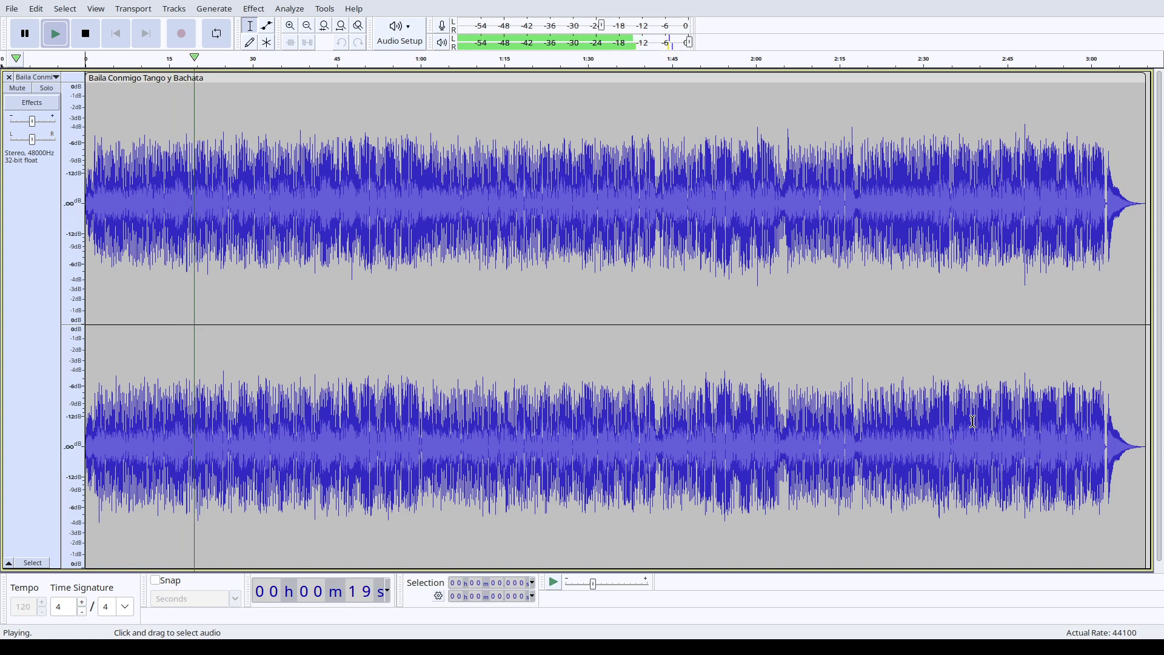
key(space)
Repeat Normalize on the limited song, then play and stop it.
key(ctrl+r)
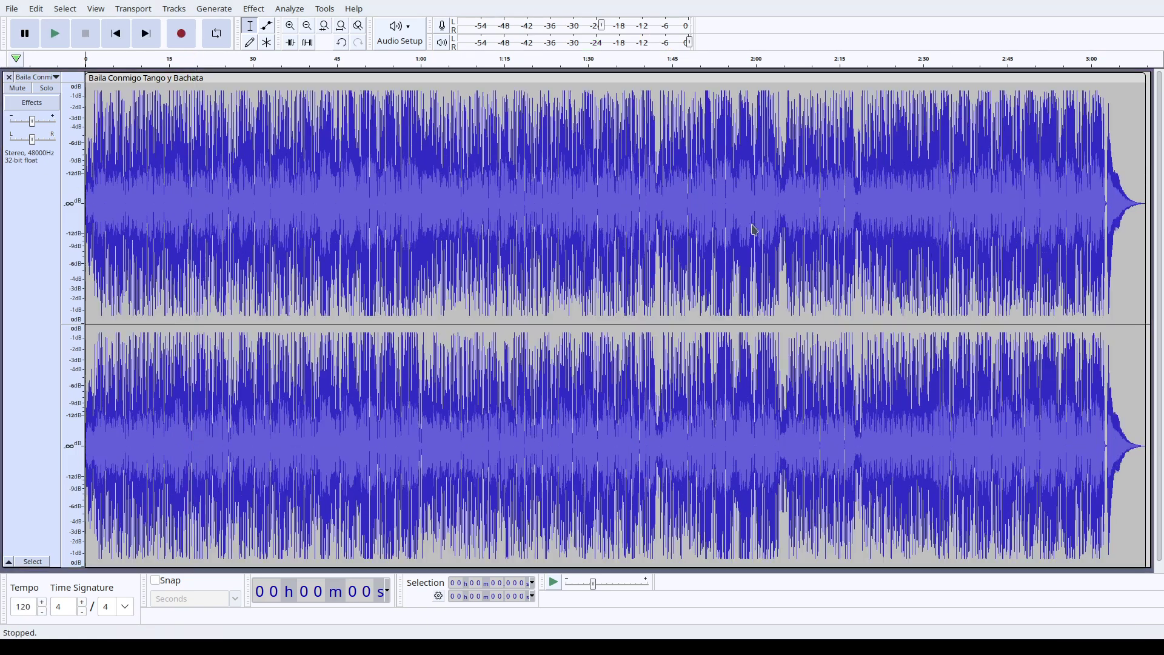
click(56, 32)
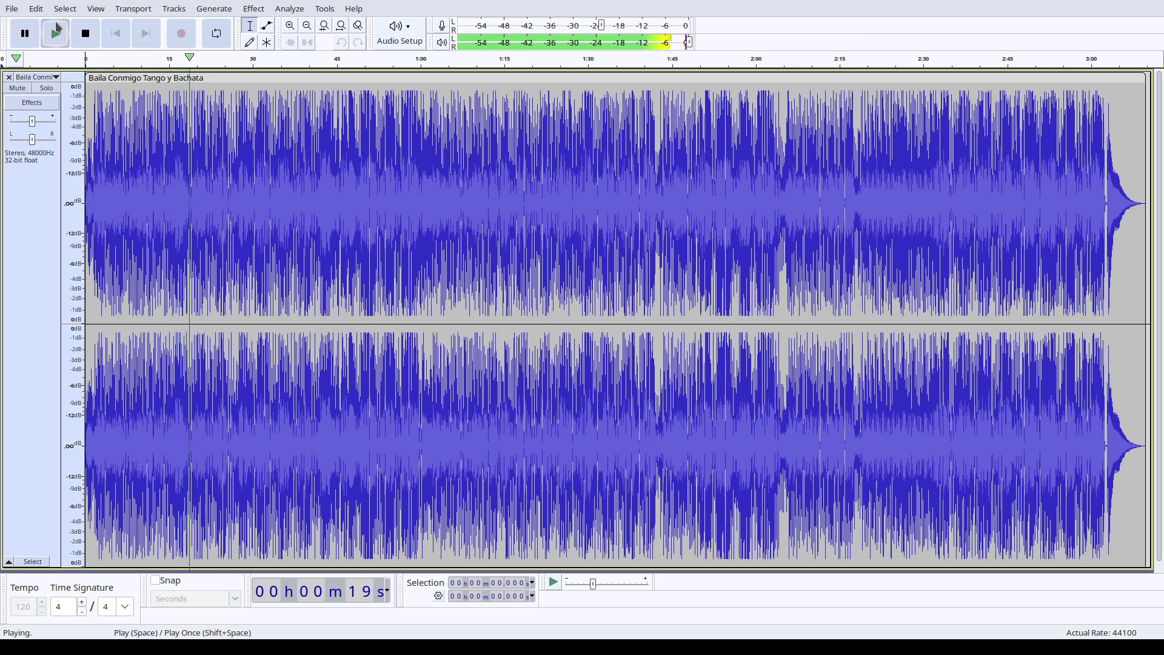
click(58, 27)
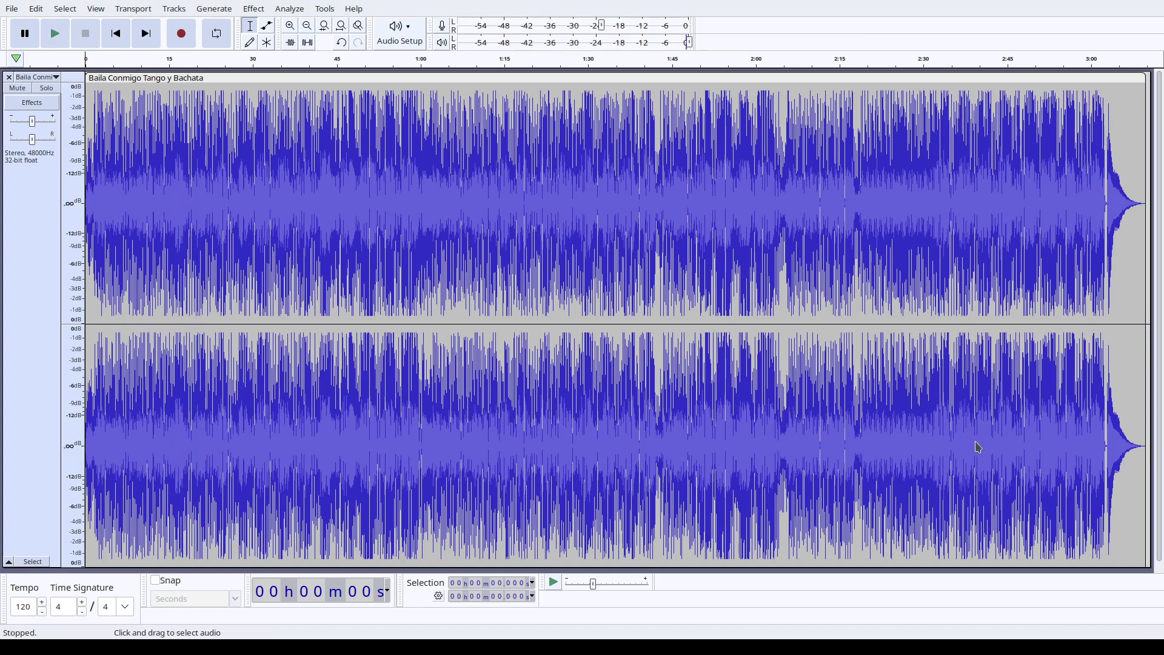
Select the entire track, now back at its quieter pre-normalized level.
key(ctrl+a)
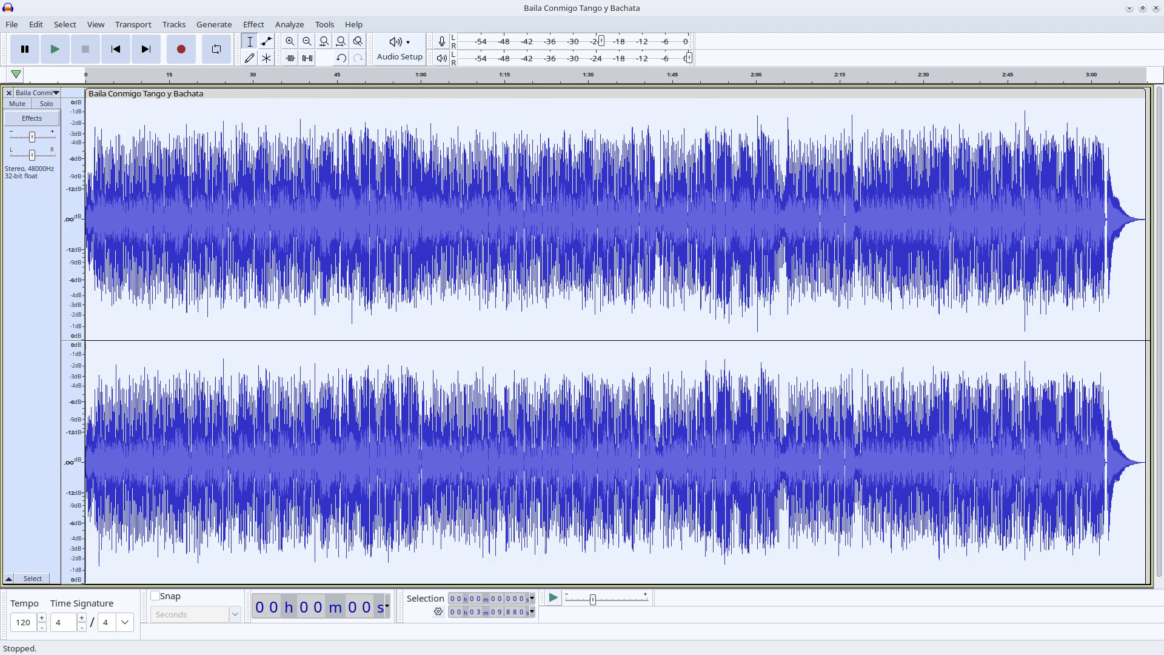
Apply the Limiter again, then re-run Normalize on the whole song.
click(253, 24)
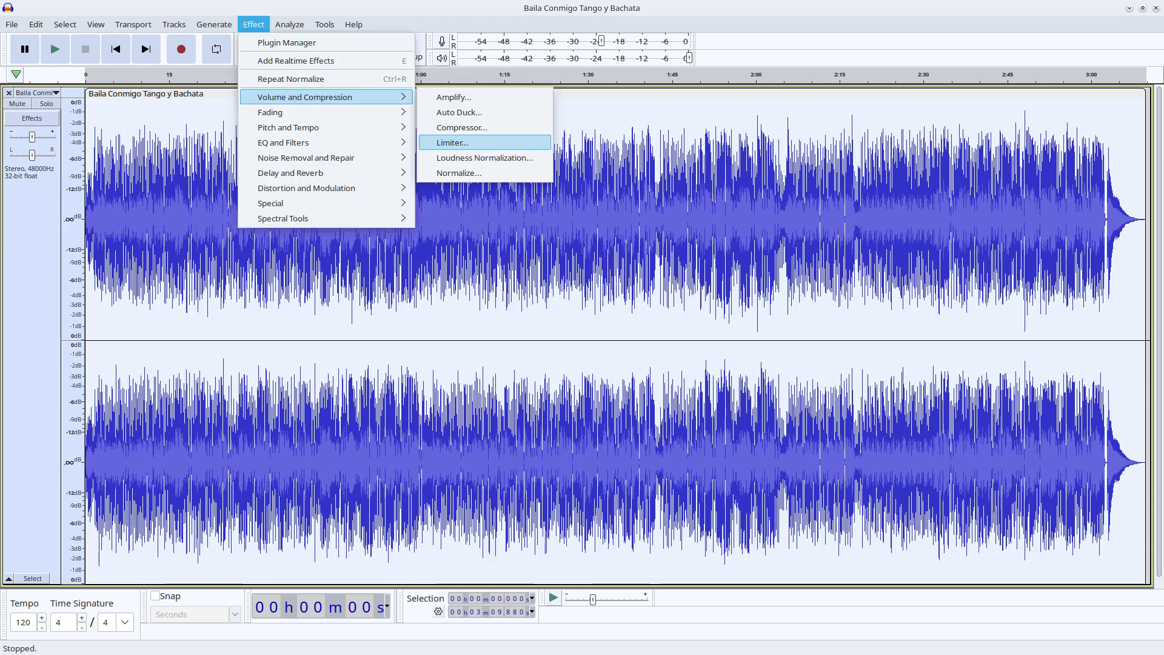
key(Return)
key(Return)
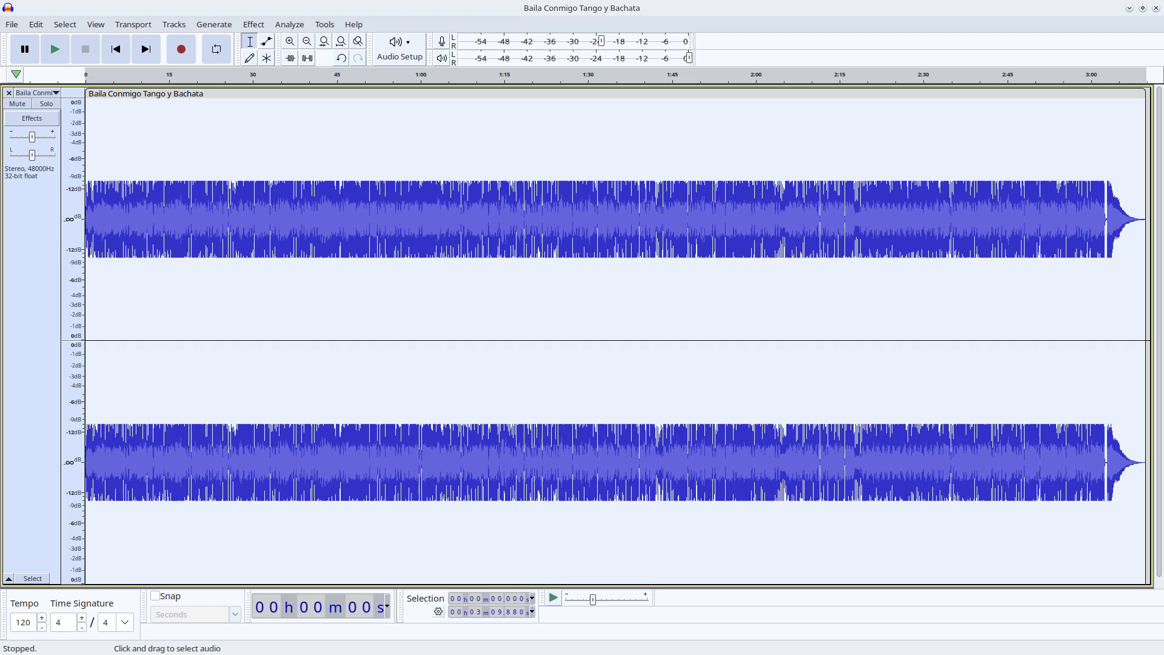
click(254, 24)
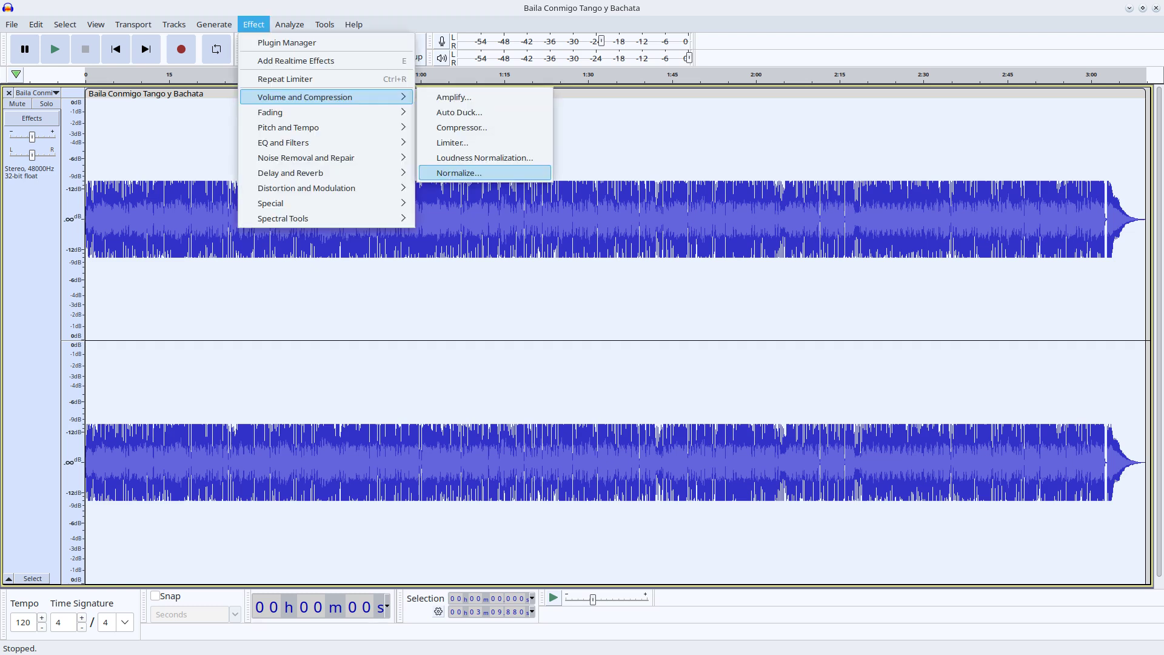
key(Return)
key(Return)
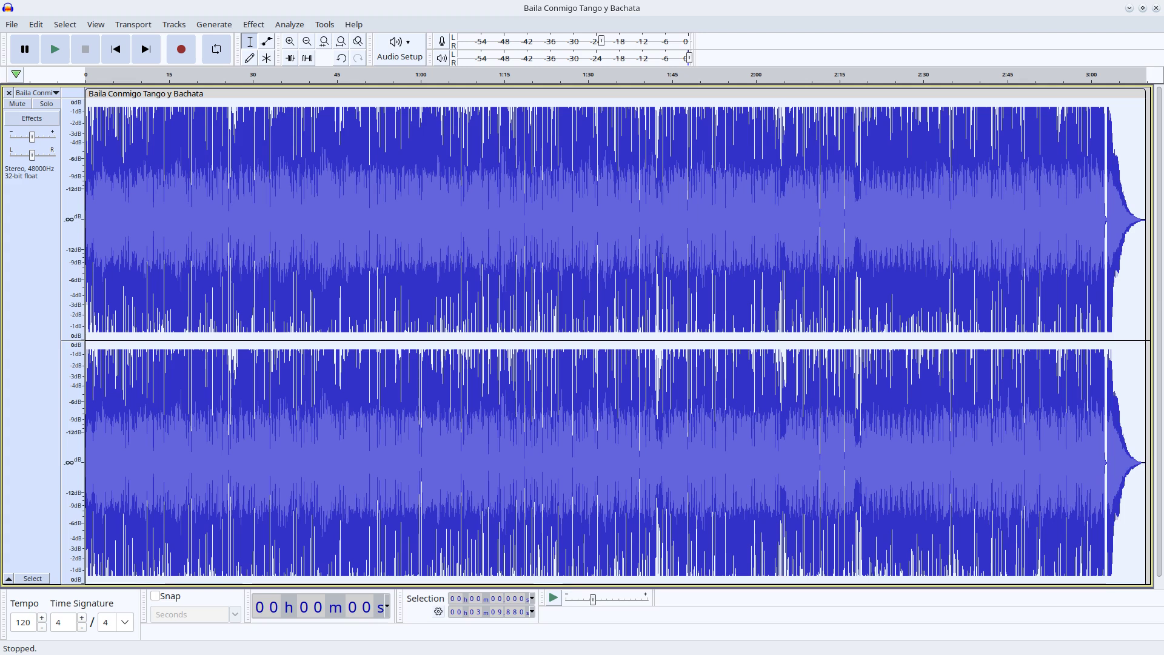
key(space)
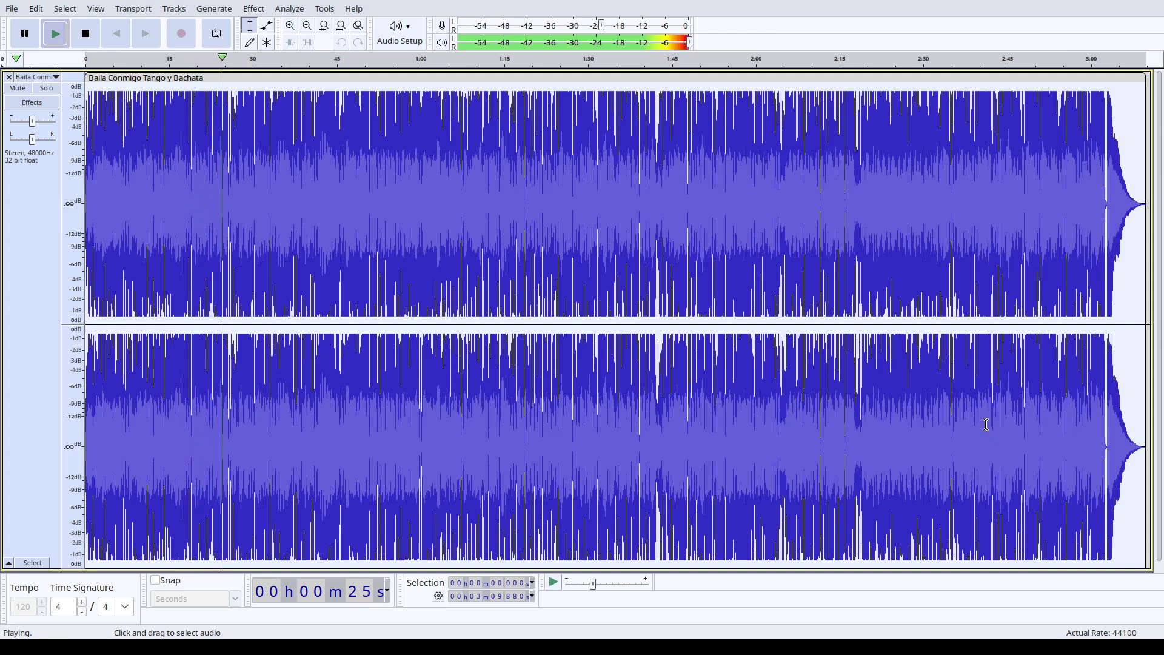
key(space)
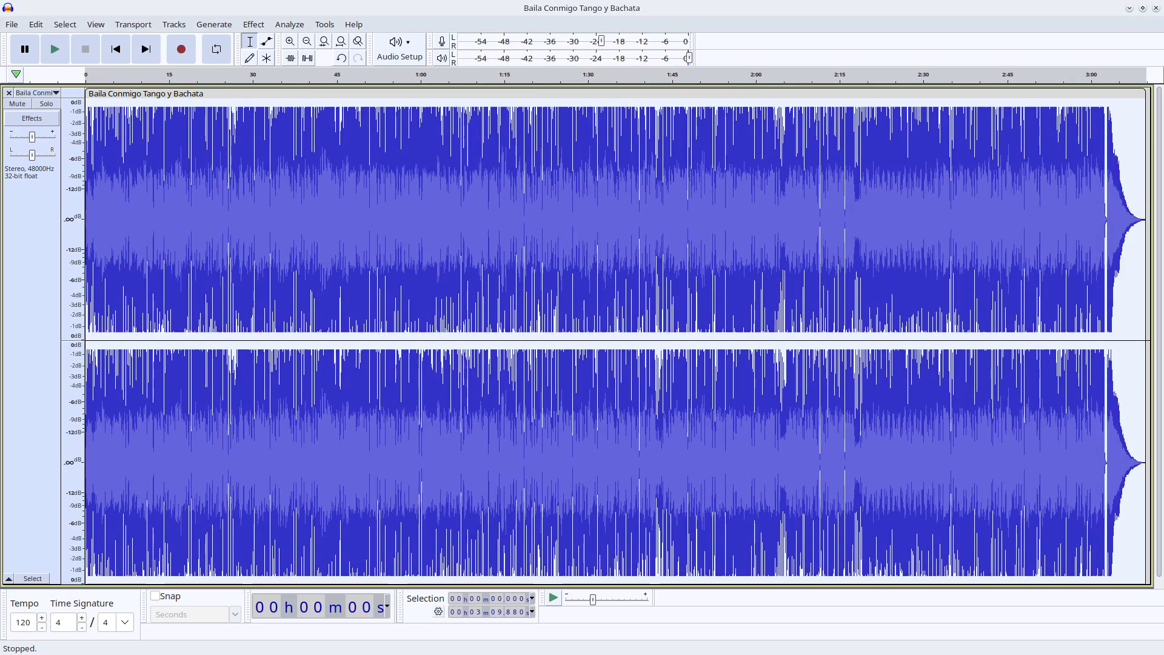